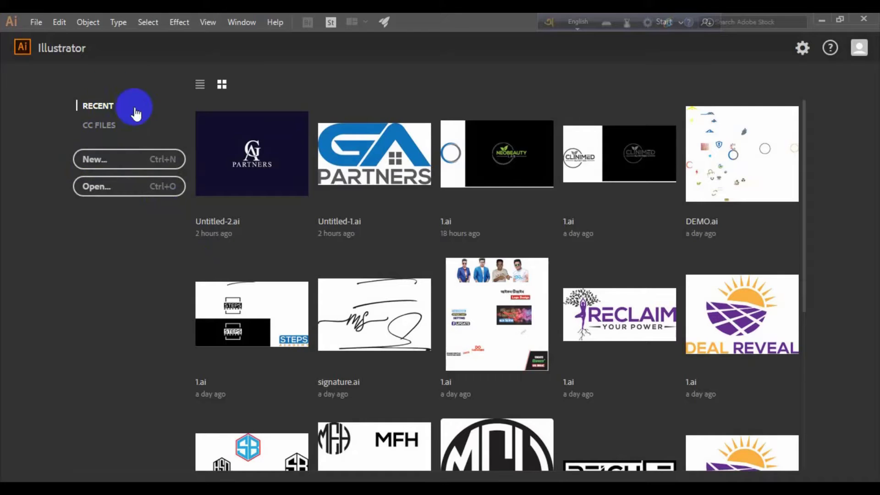
- Create a new landscape document measuring 4000 x 3000 px in CMYK color mode
click(35, 23)
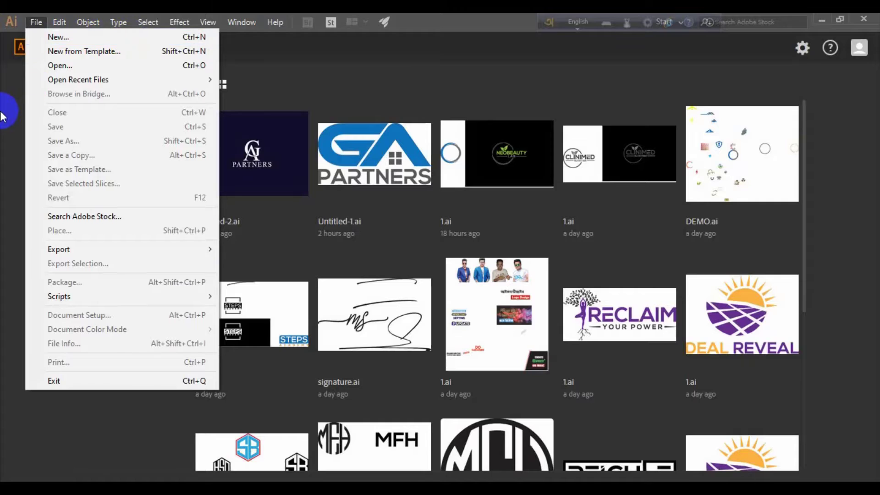
click(35, 22)
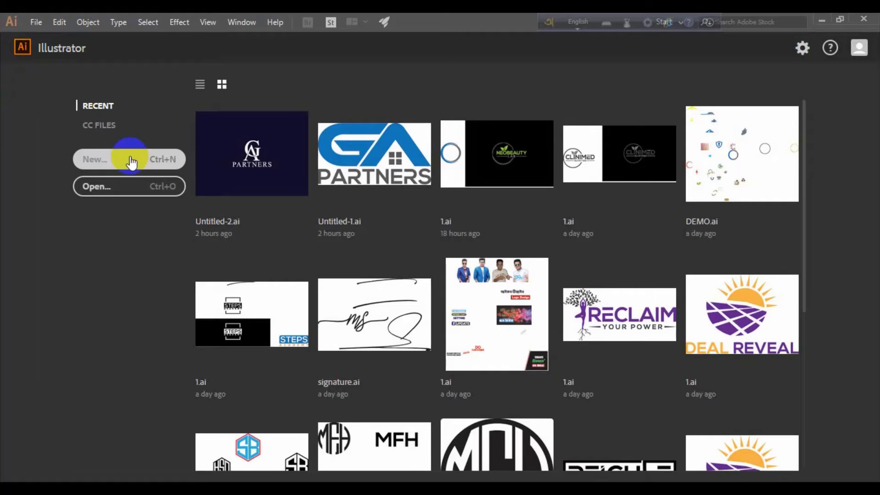
click(95, 159)
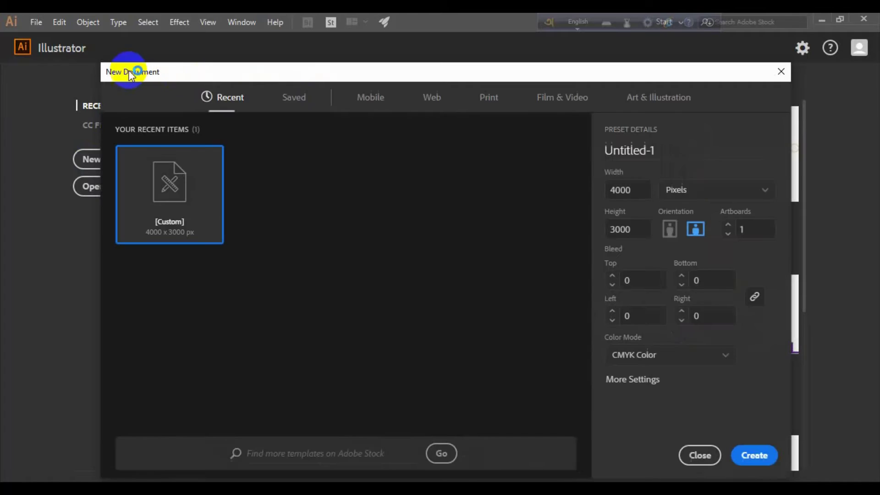
drag(392, 74, 392, 56)
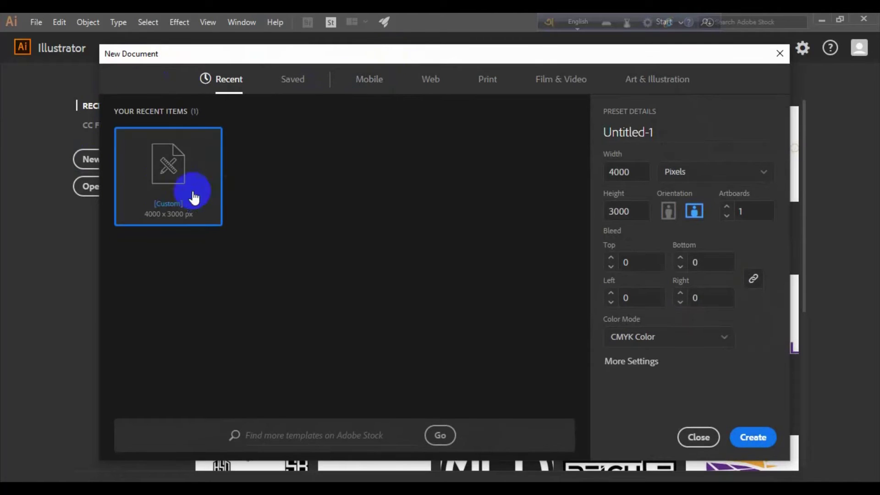
click(751, 442)
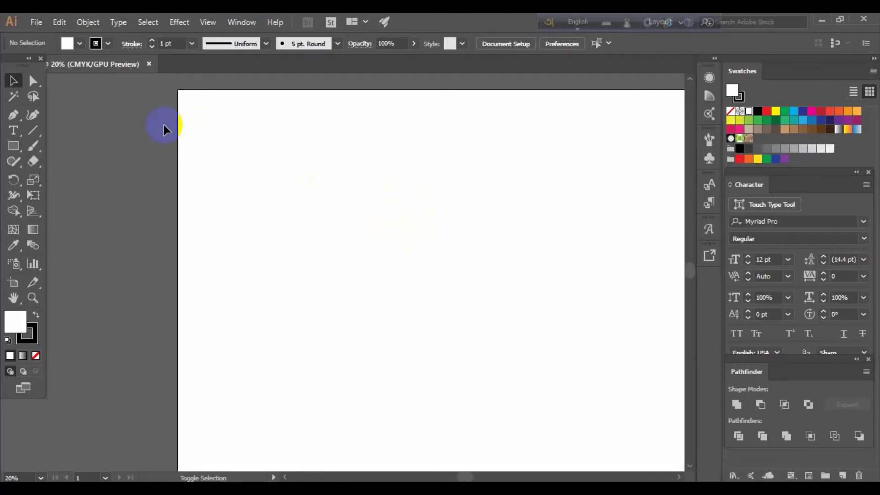
- Place a text object on the artboard, enlarge it to about 347 pt, and switch the Avro keyboard to Bangla
scroll(164, 125, down, 1)
scroll(630, 191, up, 1)
scroll(521, 170, down, 2)
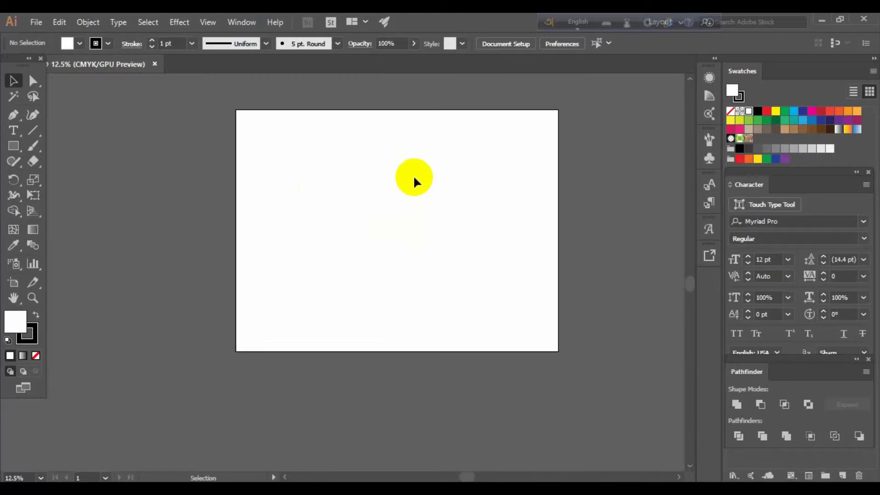
scroll(413, 176, up, 1)
scroll(363, 226, up, 1)
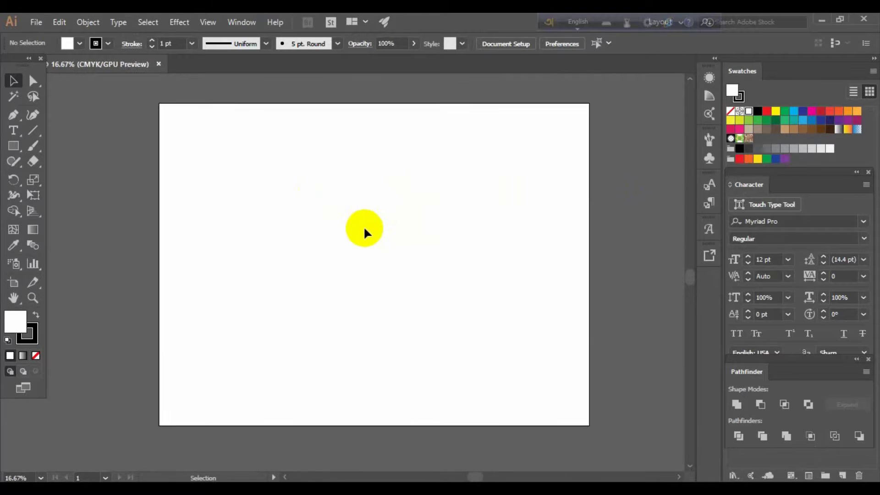
click(14, 130)
click(300, 258)
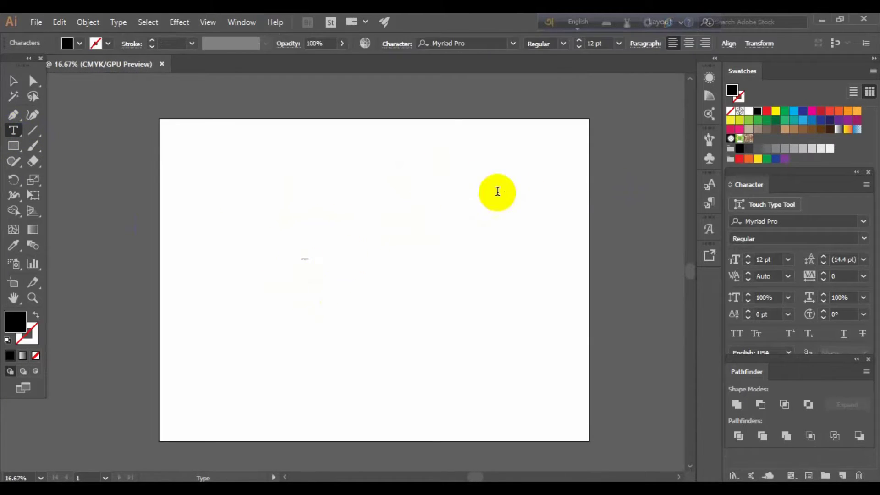
click(577, 22)
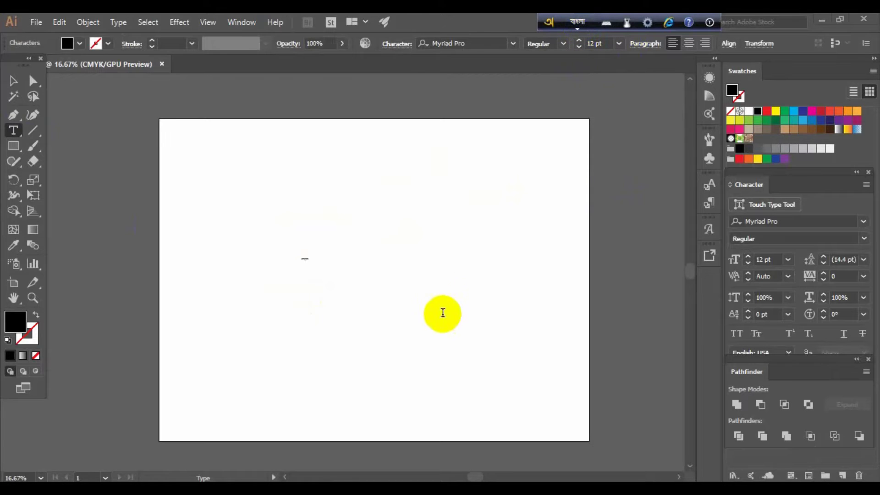
click(13, 81)
drag(260, 195, 550, 408)
click(371, 294)
click(324, 255)
- Replace the whole placeholder text with the Bangla phrase spelled phonetically as "kemon achO"
triple_click(324, 251)
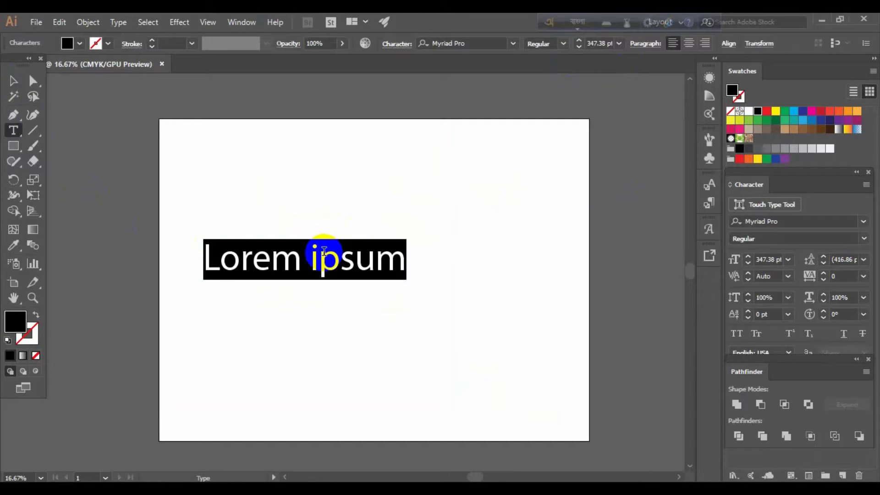
text(kemon )
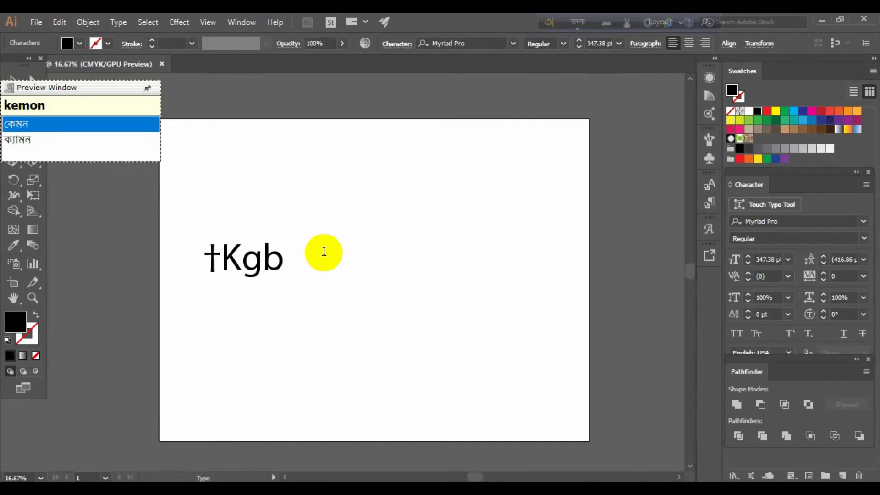
text(achO)
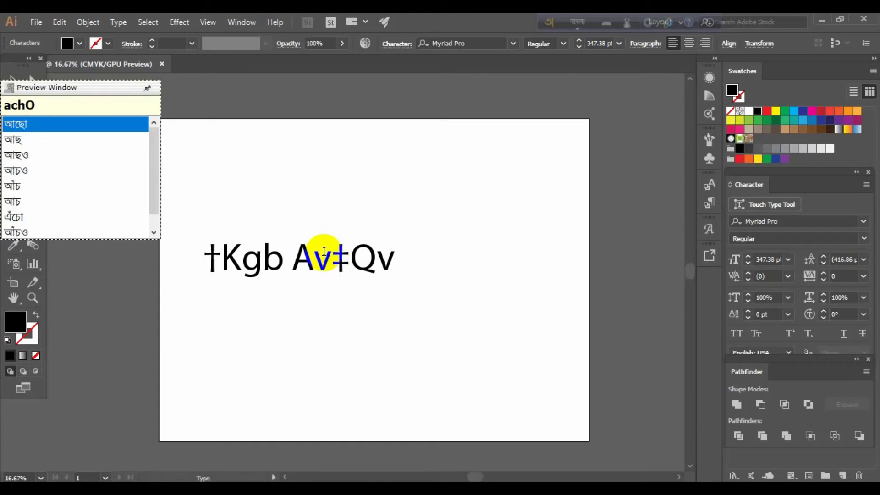
click(45, 124)
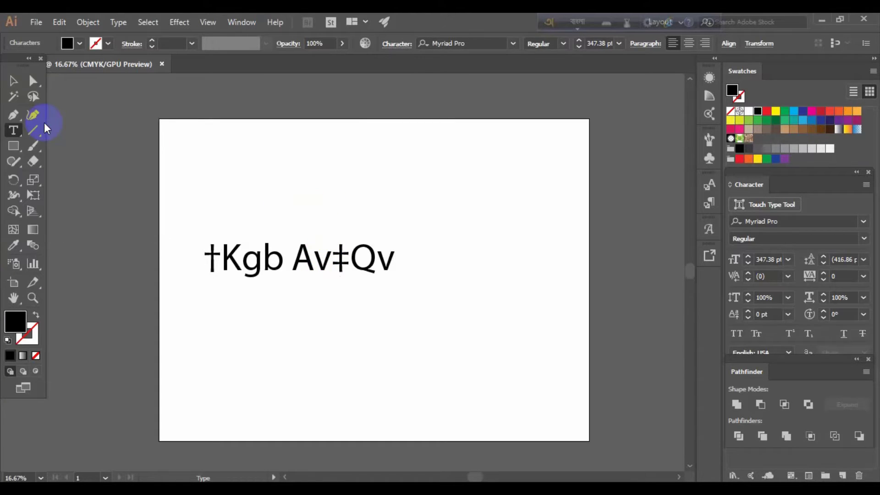
click(548, 21)
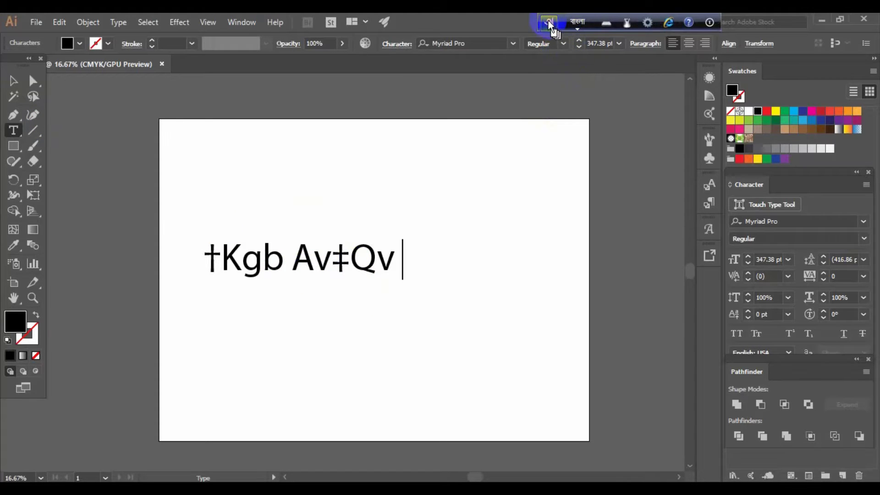
click(463, 43)
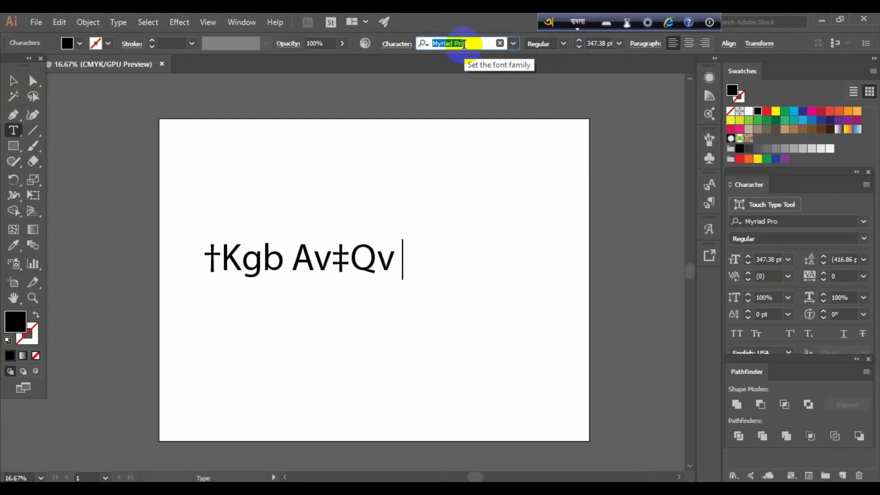
text(siy)
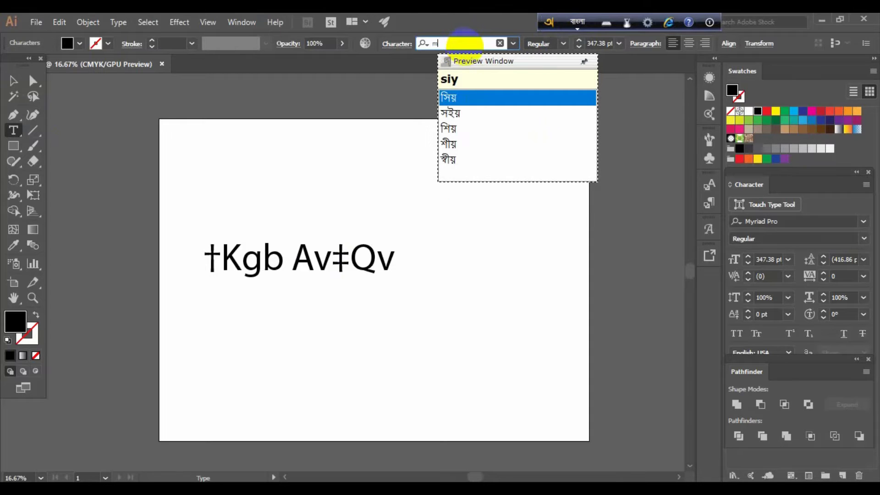
key(BackSpace)
key(BackSpace)
key(BackSpace)
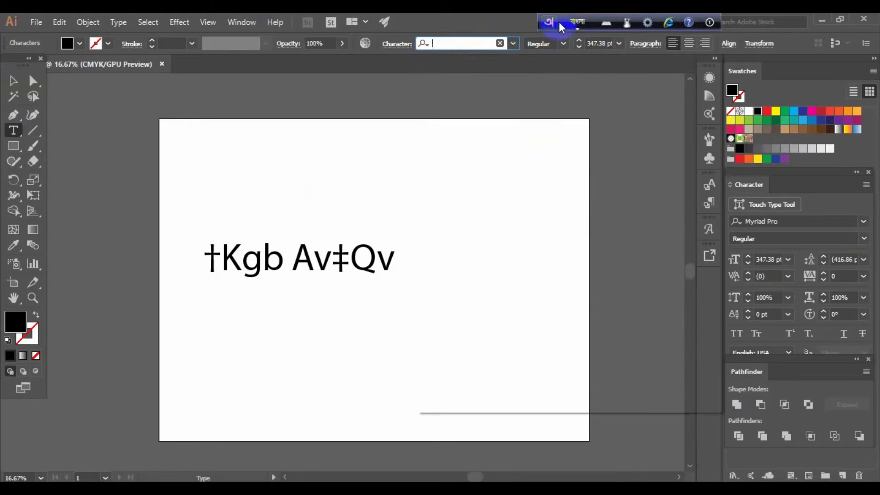
- Switch the Avro keyboard to English and set the font family to Siyam Rupali Regular
click(559, 22)
click(477, 48)
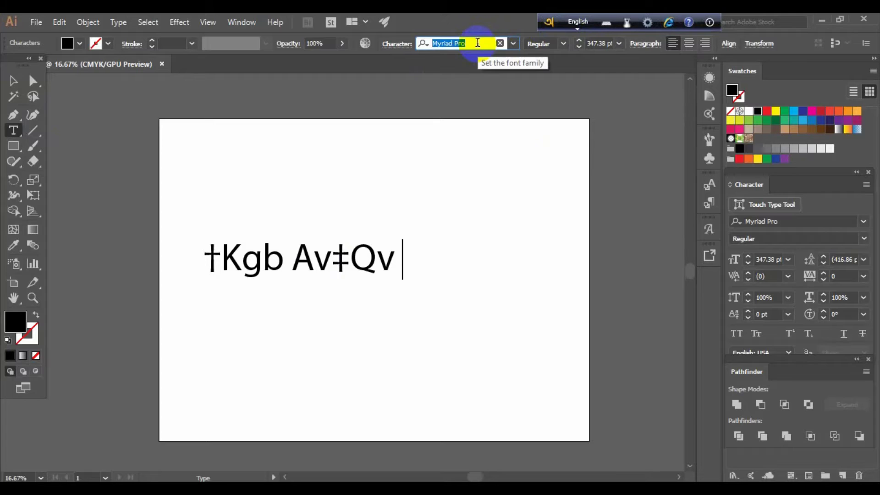
text(siy)
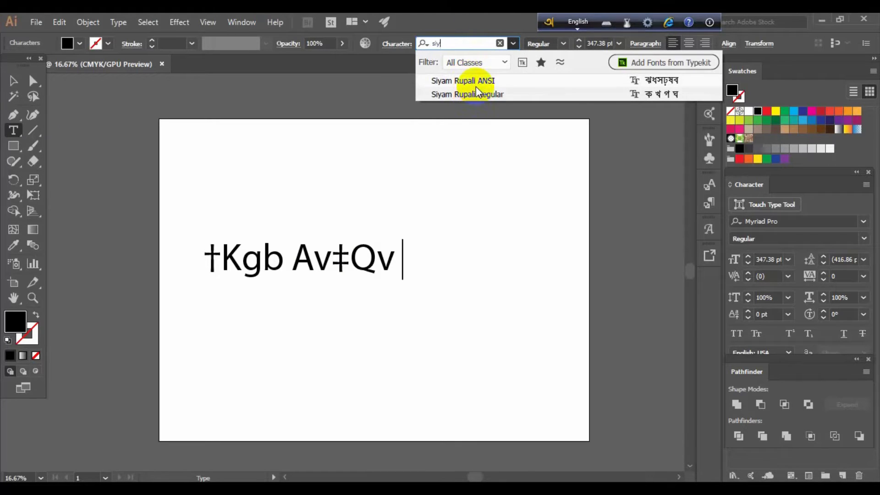
click(476, 92)
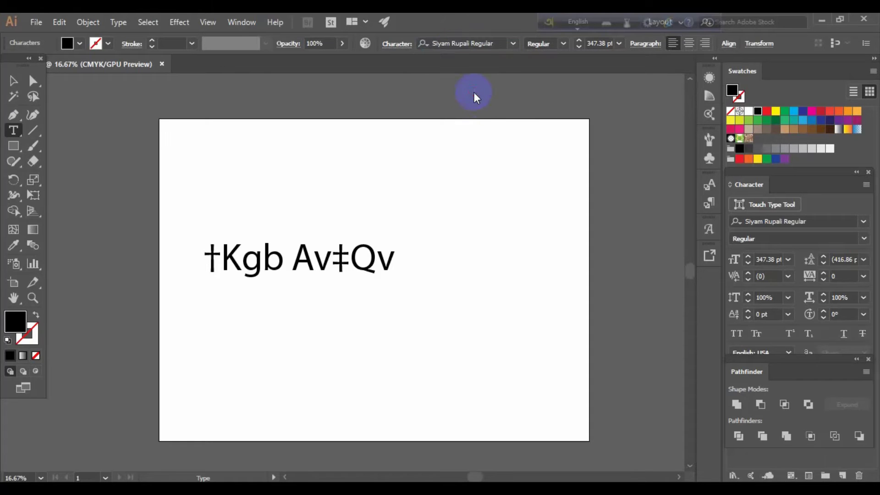
- Move the text line to the upper part of the artboard and deselect it
click(13, 81)
click(258, 155)
scroll(275, 192, down, 1)
drag(305, 239, 357, 165)
click(360, 240)
- Add a second text line reading "kemon achO" below the first and enlarge it to about 379 pt
click(13, 131)
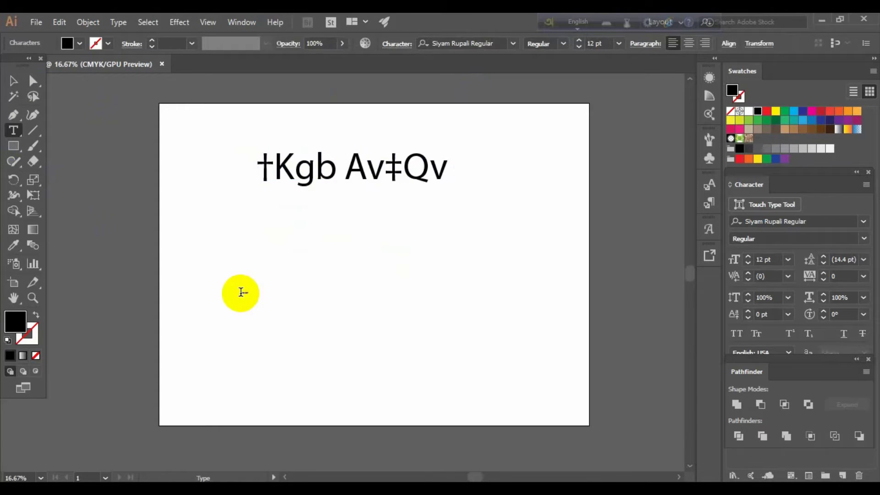
click(240, 292)
click(13, 81)
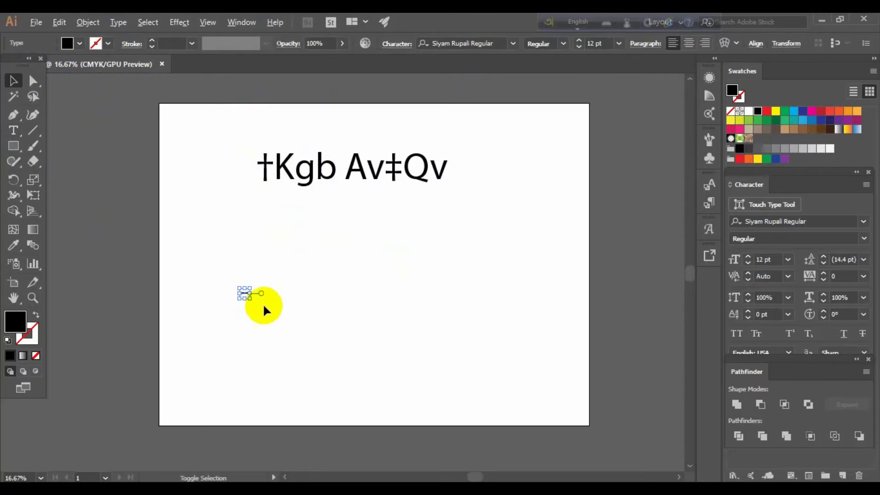
drag(249, 298, 391, 298)
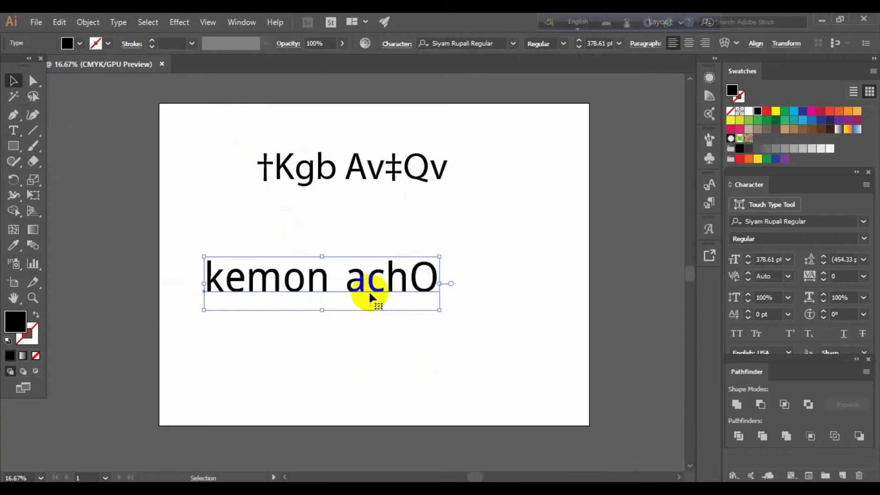
- Switch the Avro keyboard to Bangla and replace the lower text line with the word spelled phonetically as "kemon"
click(573, 22)
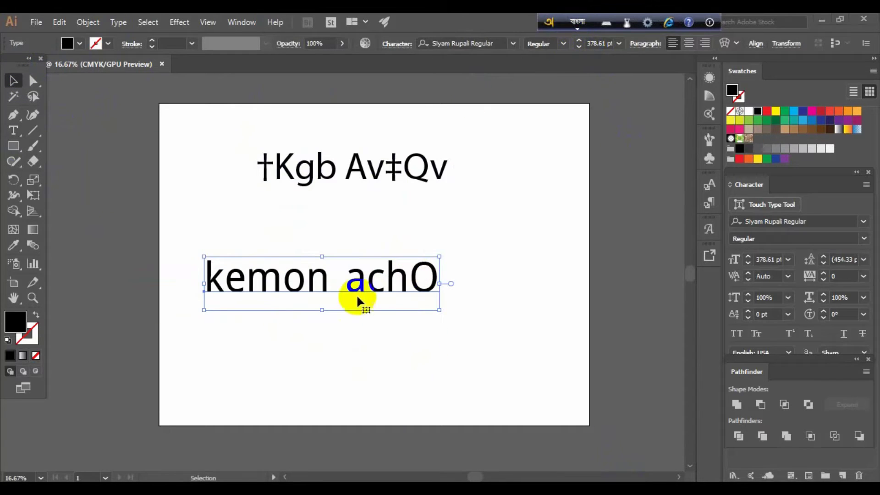
click(340, 274)
double_click(366, 272)
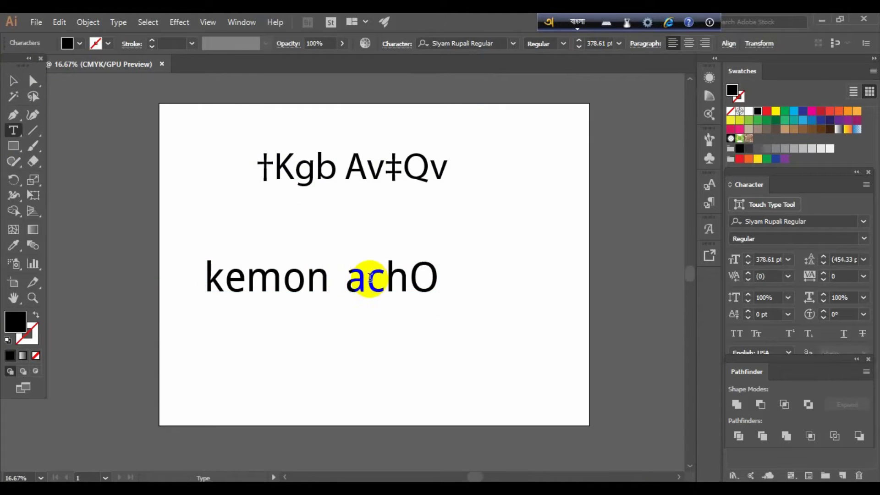
triple_click(375, 276)
text(ke)
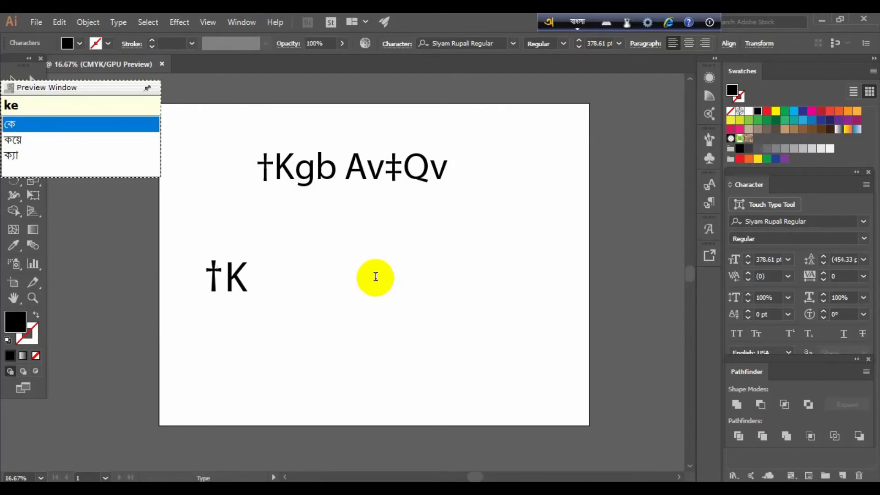
text(mon)
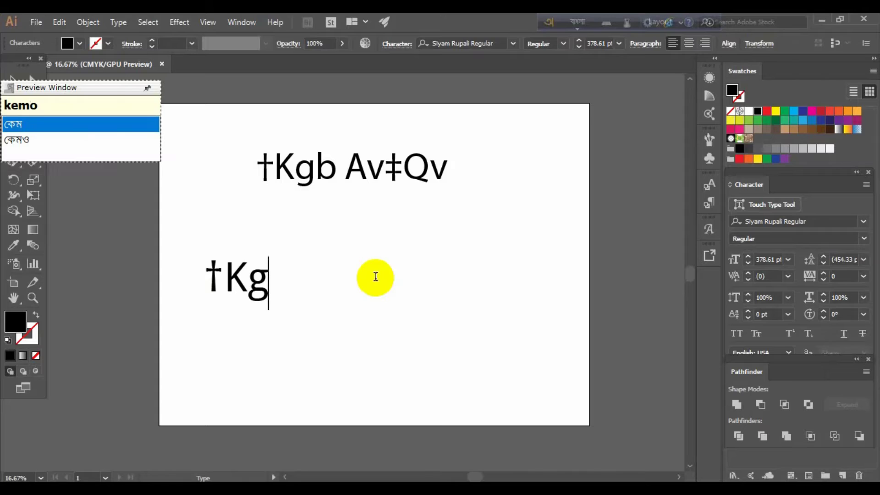
- Delete all characters of the lower text line and leave text editing
key(BackSpace)
key(BackSpace)
key(BackSpace)
key(BackSpace)
key(BackSpace)
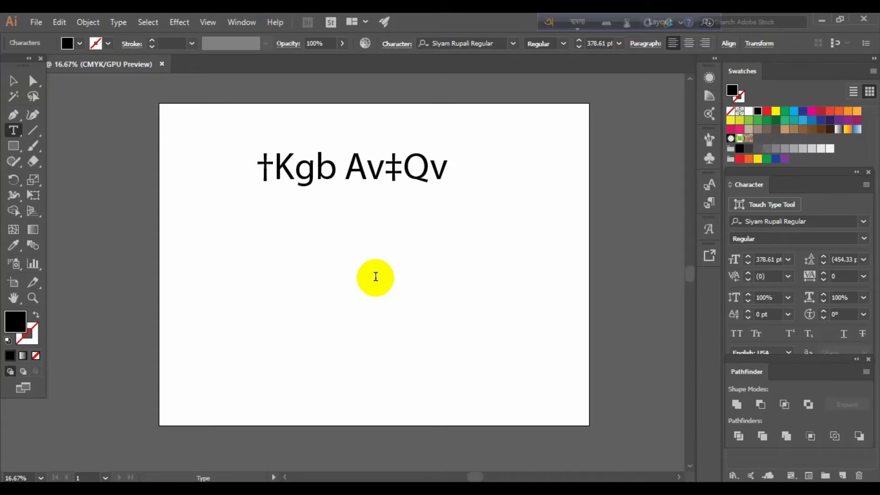
key(Escape)
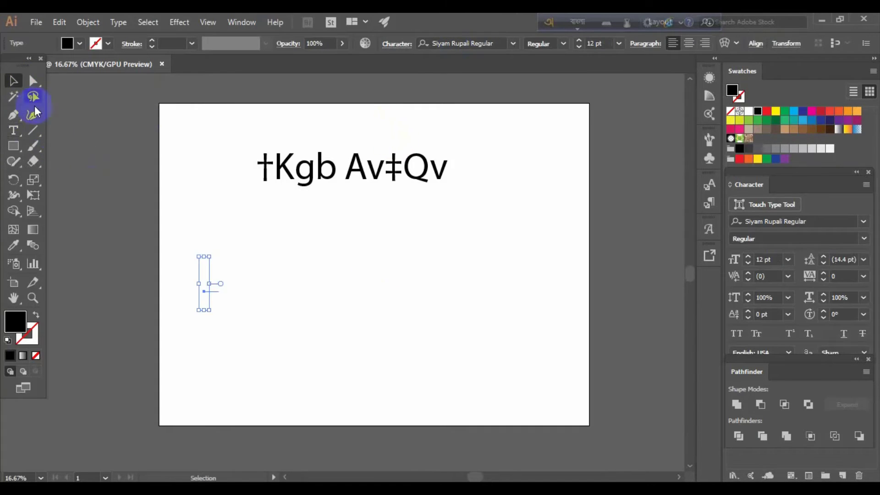
- Select the upper text line as an object
click(10, 137)
click(337, 169)
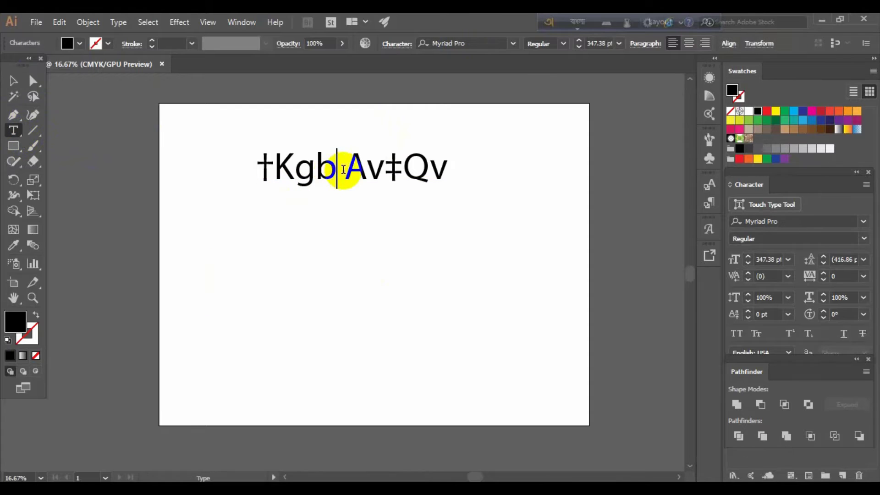
click(12, 82)
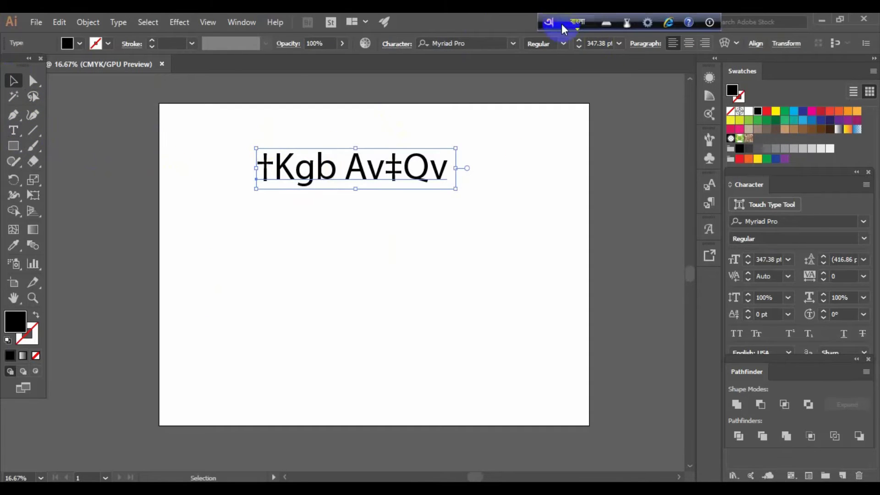
- Set Avro Keyboard's global output to ANSI (Experimental) in its options, apply the setting and close the dialog
click(545, 24)
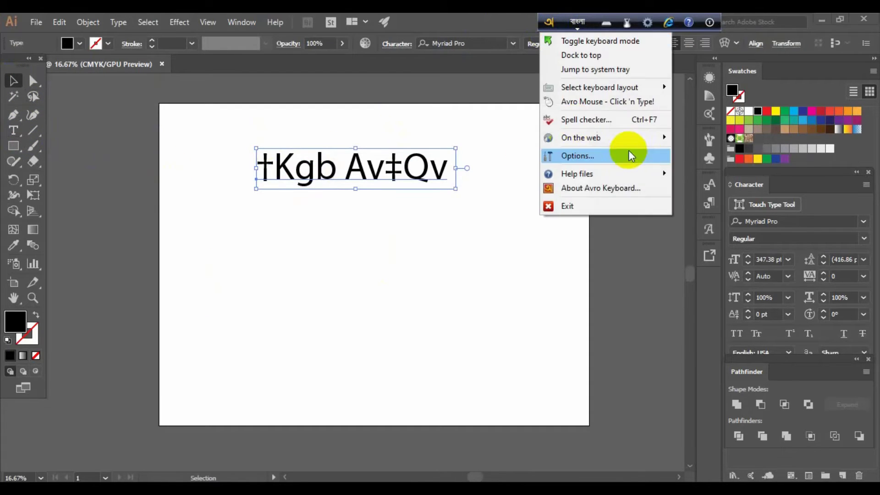
click(590, 155)
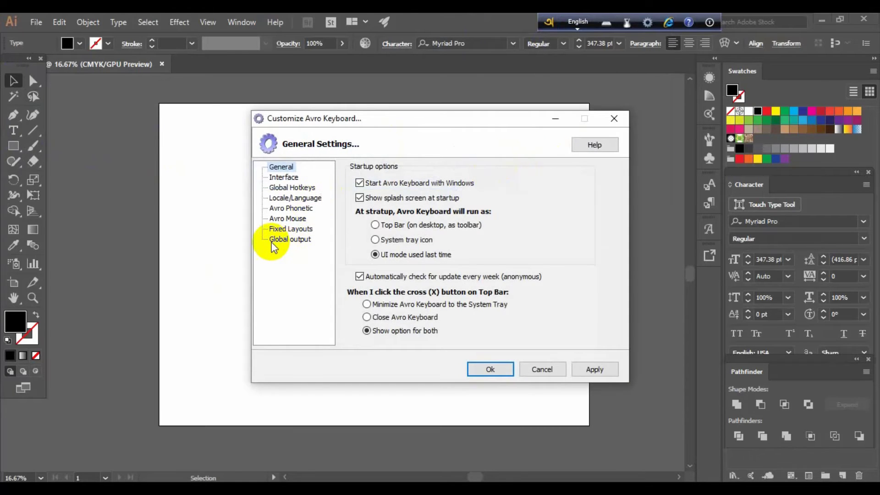
click(287, 242)
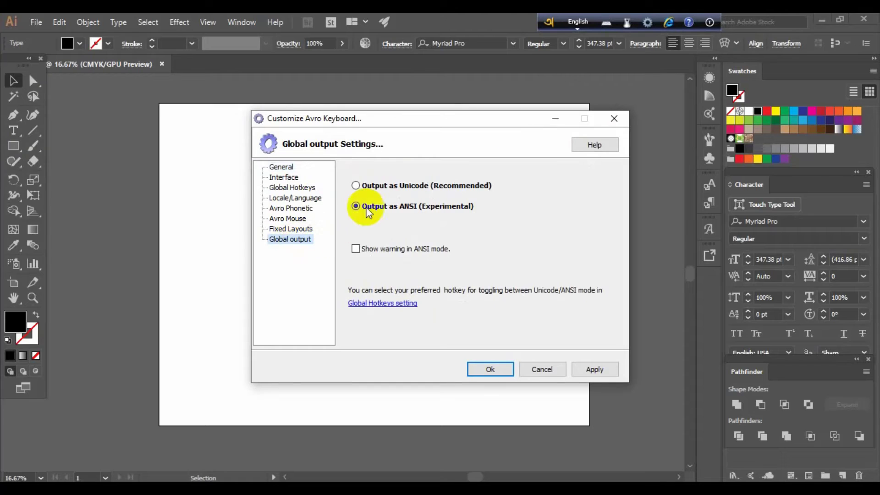
click(357, 185)
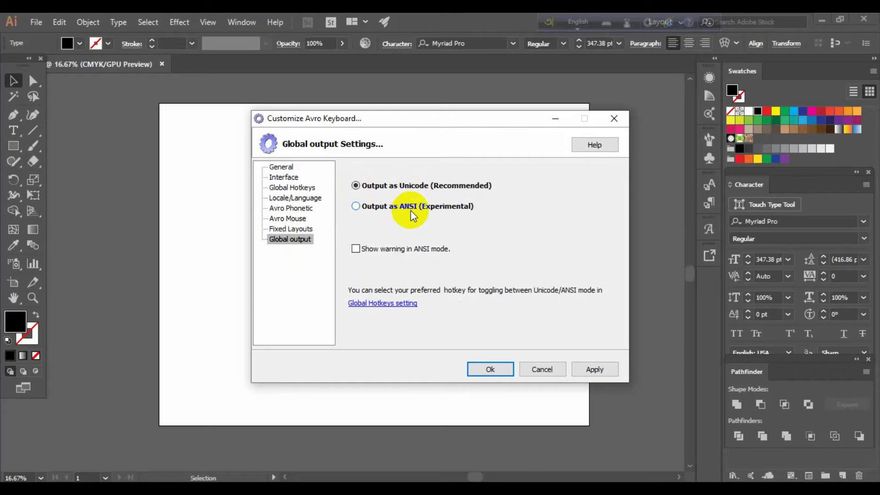
click(356, 207)
click(599, 367)
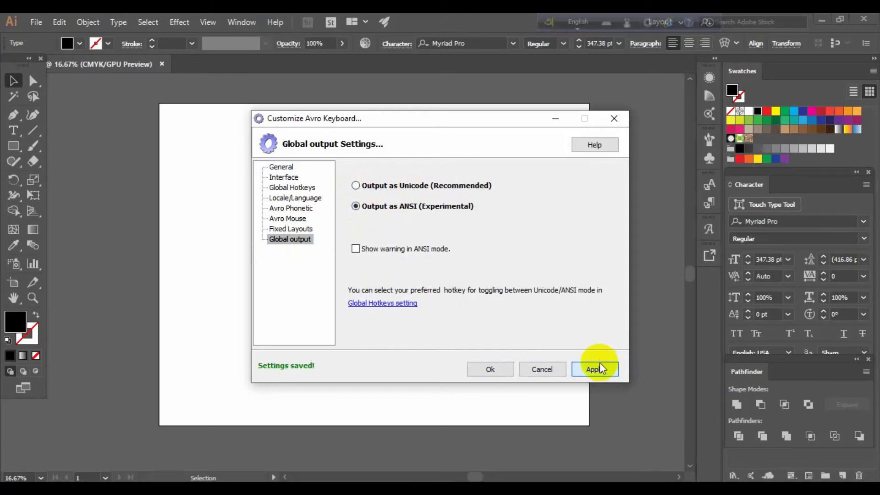
click(487, 369)
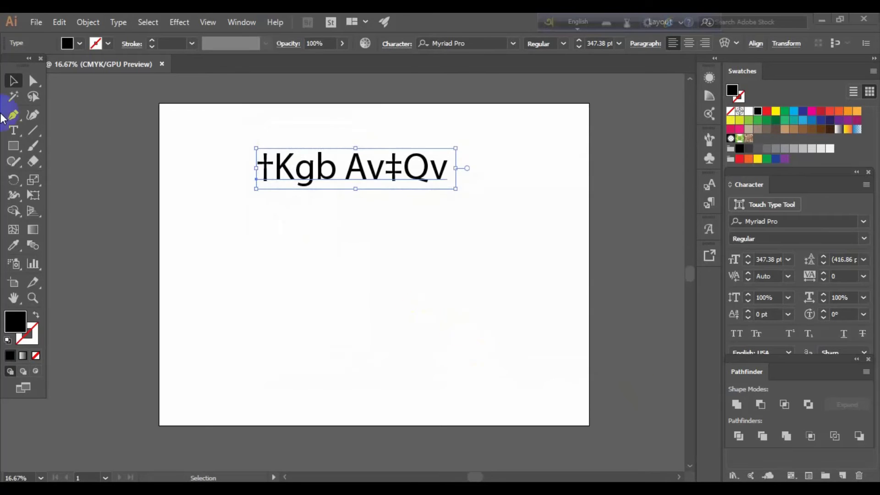
- Add a new text line below the existing one, enlarge it to about 209 pt and open it for editing
click(12, 132)
key(F12)
click(12, 83)
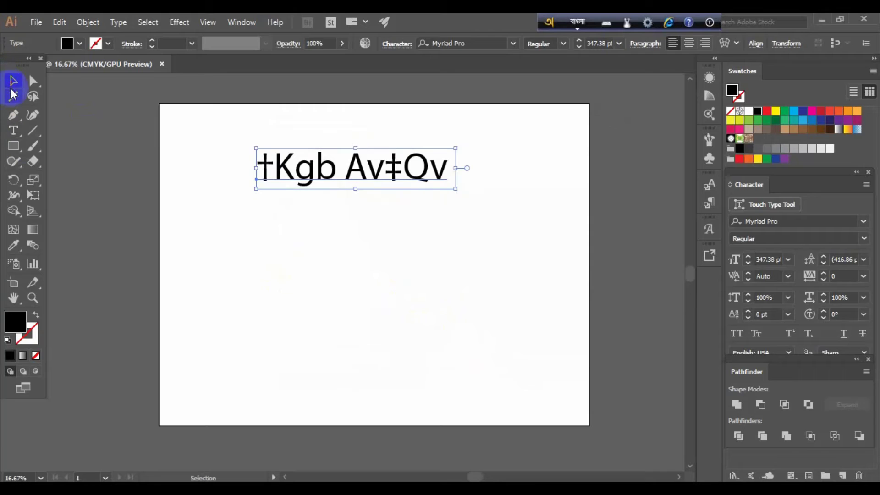
click(12, 130)
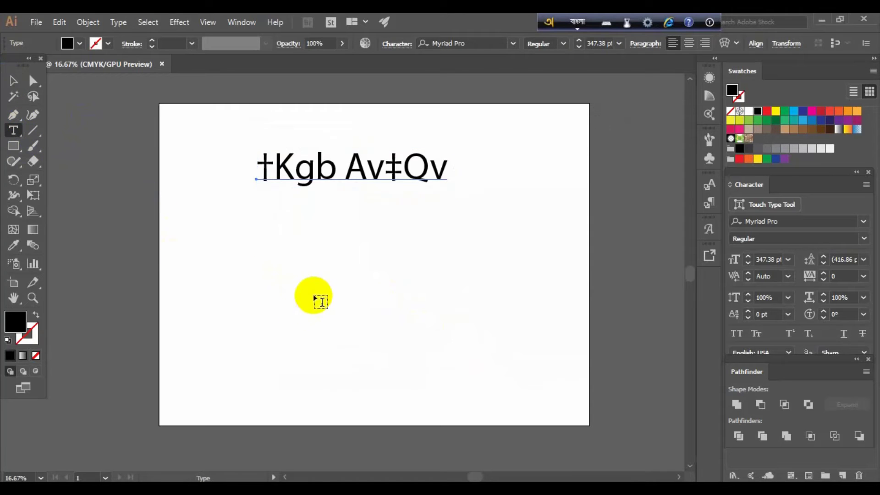
click(320, 299)
click(13, 82)
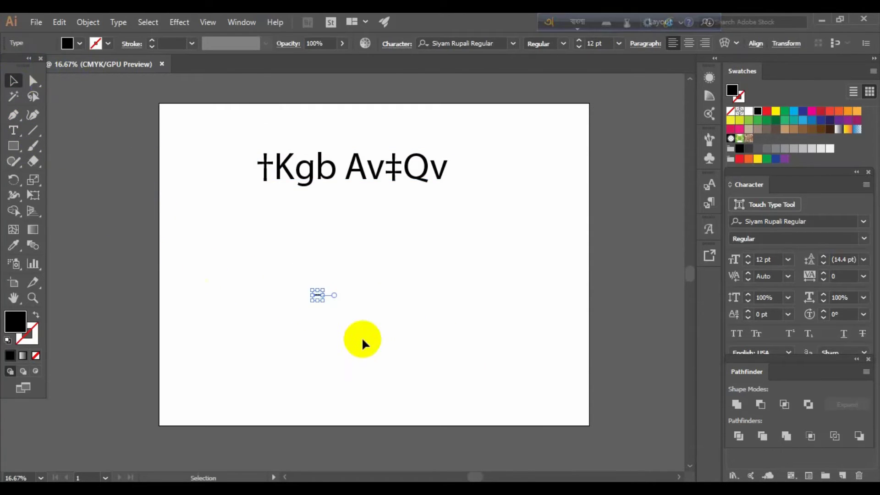
double_click(320, 294)
- Set the font to Siyam Rupali ANSI and delete the empty text object below the top line
click(485, 43)
text(s)
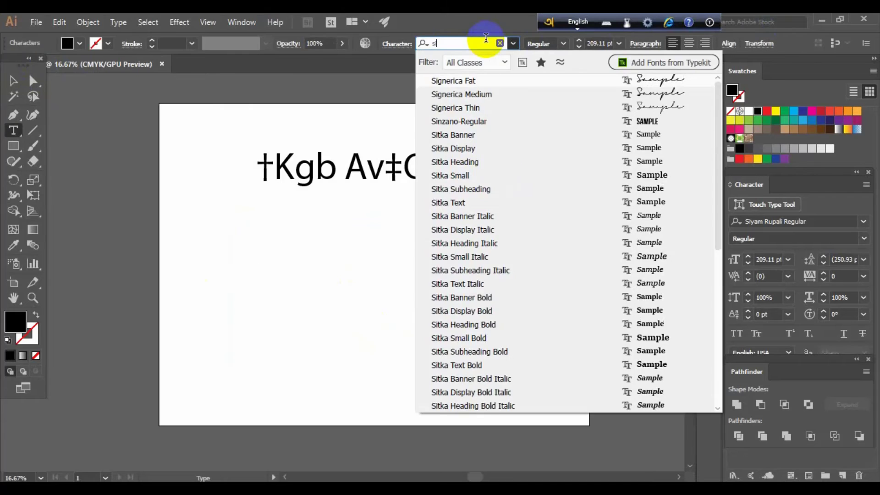
text(iya)
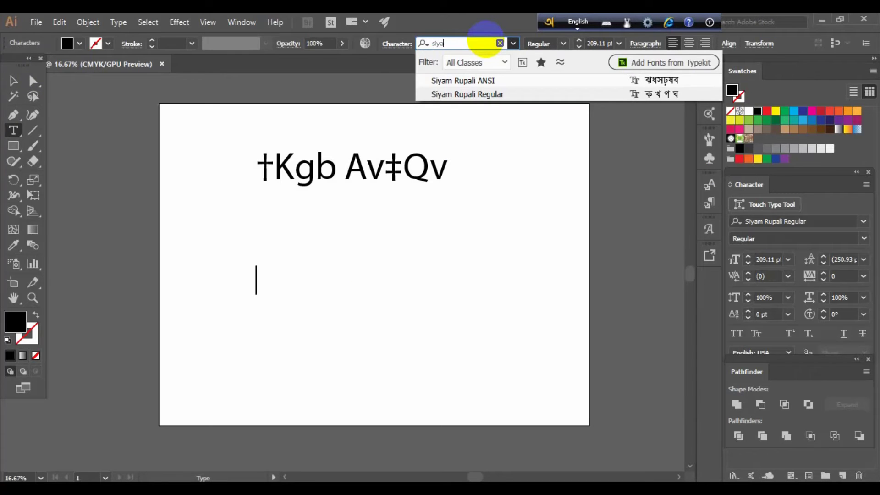
click(492, 84)
click(13, 81)
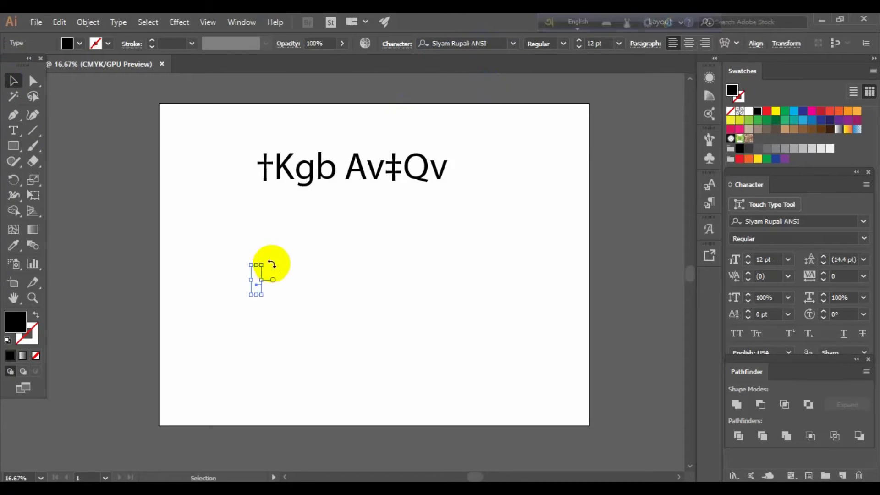
drag(240, 252, 303, 323)
key(Delete)
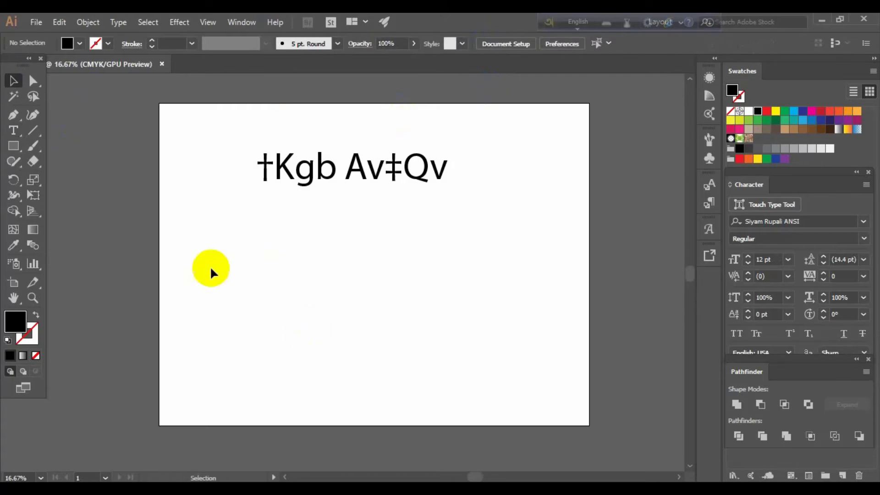
- Add a placeholder text line in Siyam Rupali ANSI below the top line and enlarge it to about 238 pt
click(14, 128)
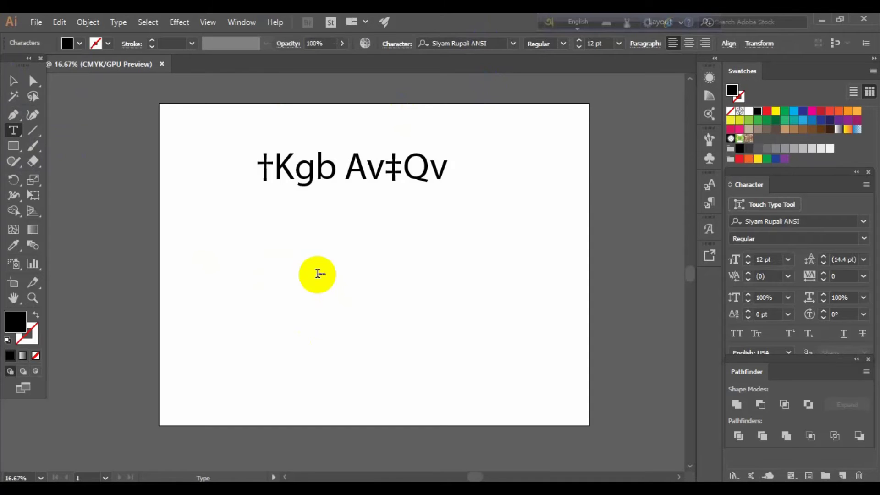
click(13, 81)
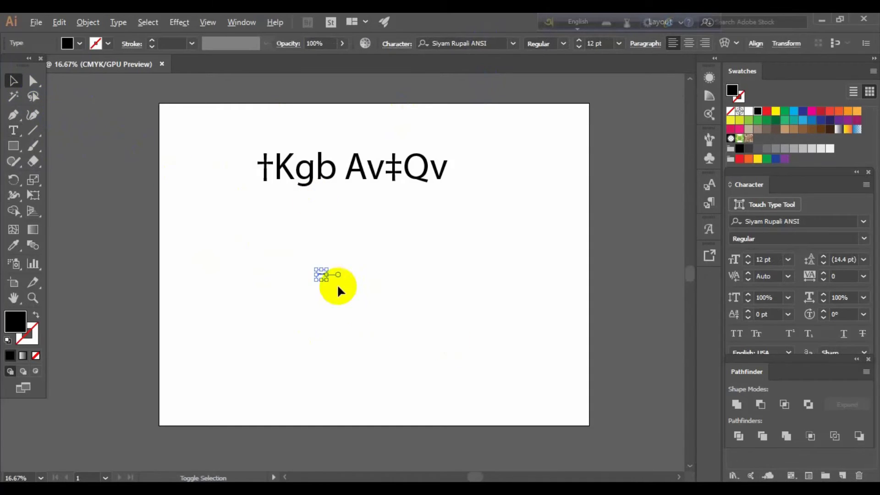
alt+shift+drag(325, 279, 501, 375)
click(491, 342)
- Select all characters of the placeholder line and check its font in the font list
scroll(348, 268, up, 1)
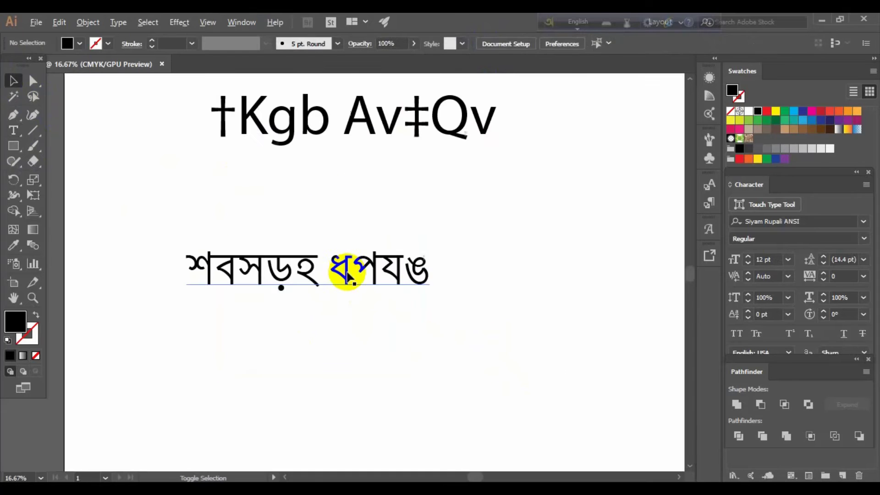
click(347, 275)
double_click(348, 272)
key(ctrl+a)
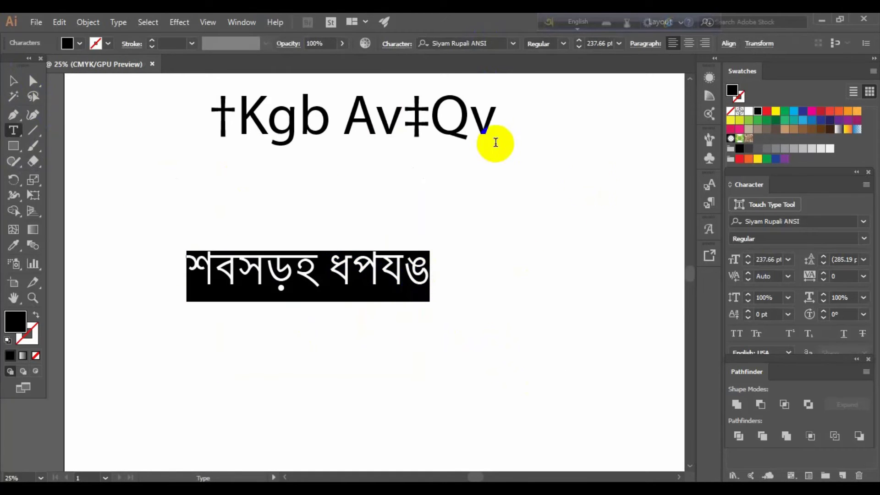
click(509, 48)
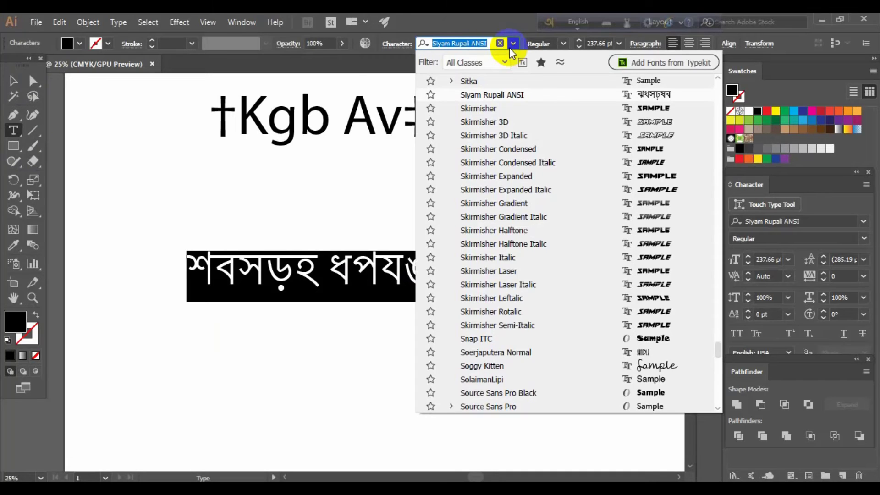
- Switch the Avro keyboard to Bangla and deselect the placeholder line
click(580, 24)
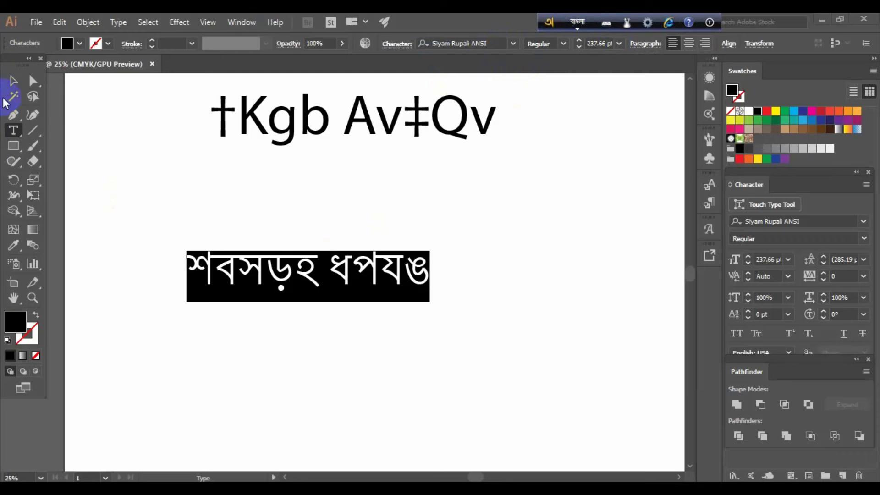
click(13, 80)
click(86, 122)
- Add a third text line below the placeholder line and enlarge it to about 324 pt
click(13, 130)
scroll(311, 222, down, 1)
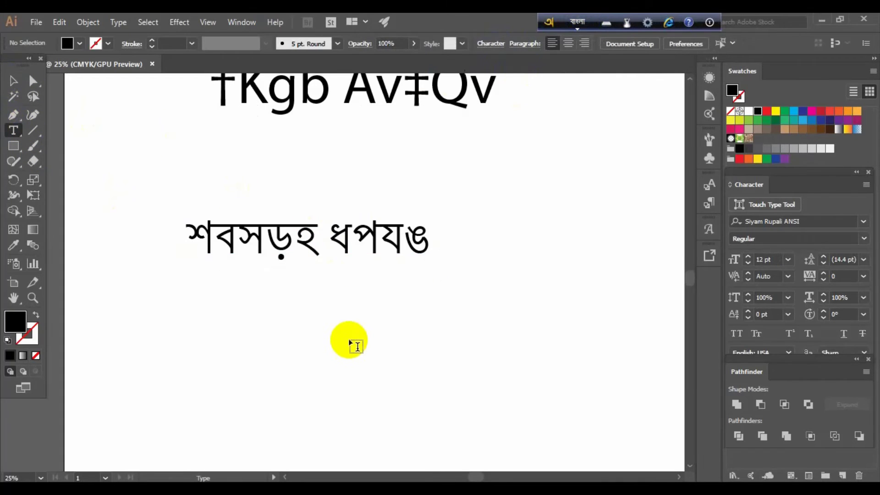
click(337, 321)
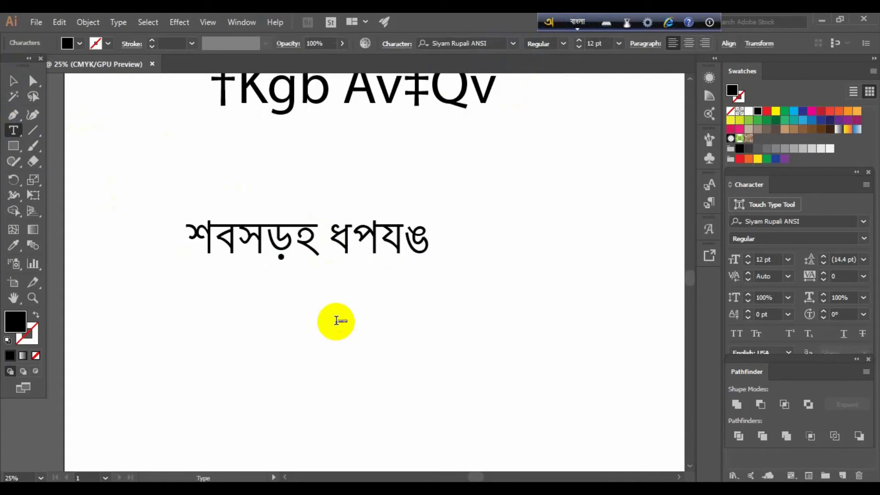
click(13, 81)
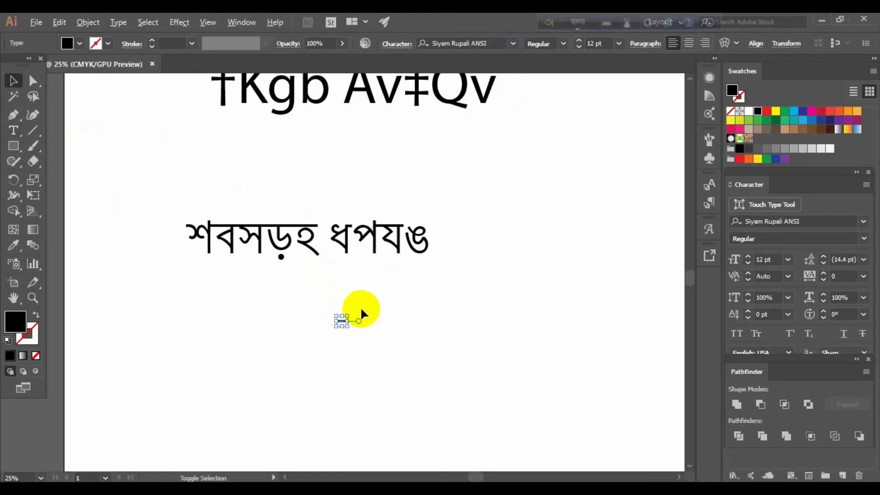
drag(347, 327, 405, 345)
- Replace the third line's placeholder characters with the Bangla phrase spelled phonetically as "kemon achO"
double_click(400, 342)
click(407, 321)
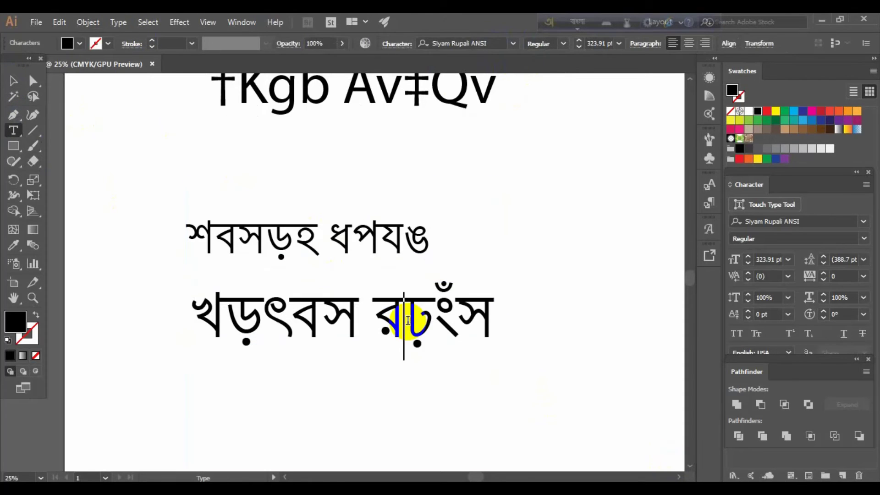
triple_click(408, 321)
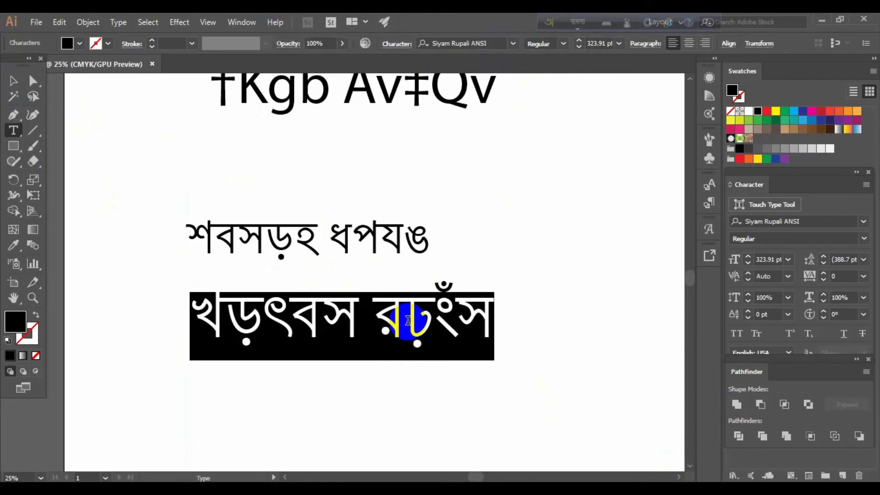
text(kemon)
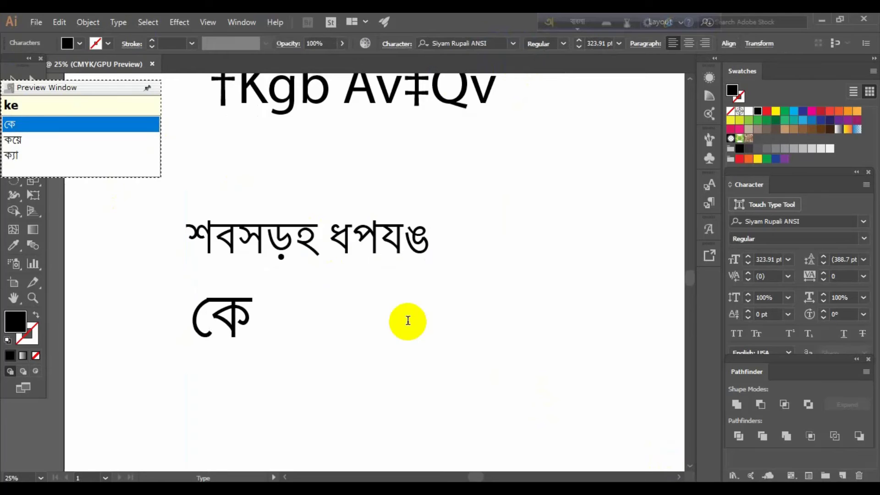
text( ach)
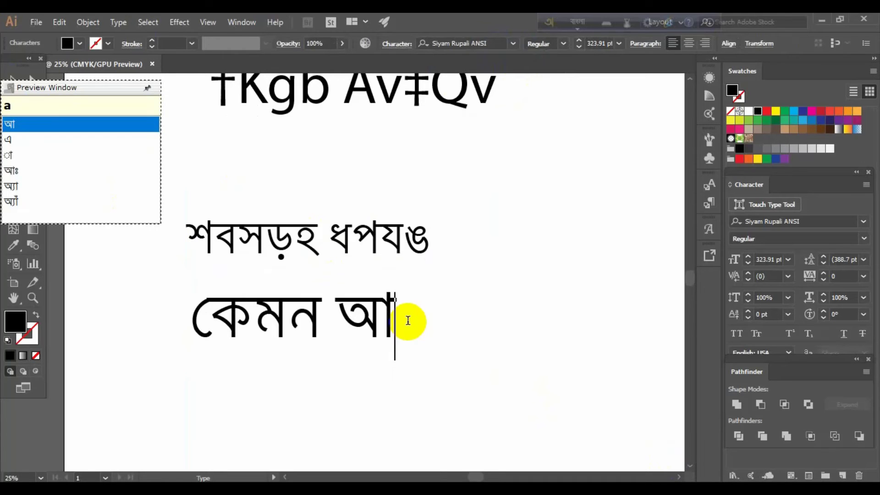
text(O)
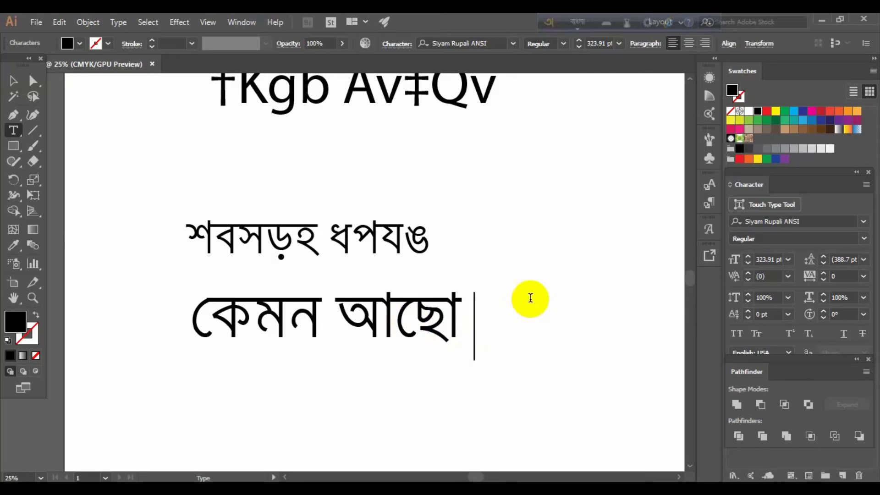
- Compare the font of the line "কেমন আছো" with that of the top text line
drag(157, 315, 579, 317)
scroll(464, 310, up, 3)
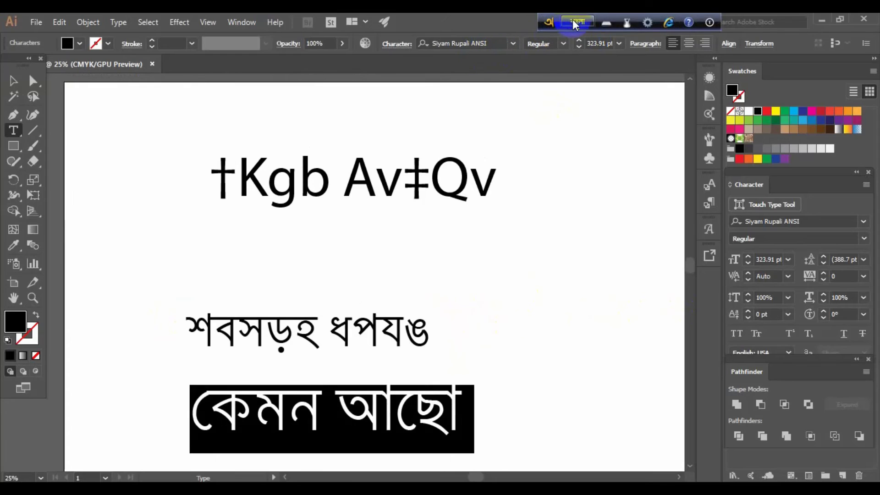
click(33, 81)
scroll(381, 220, down, 1)
triple_click(352, 170)
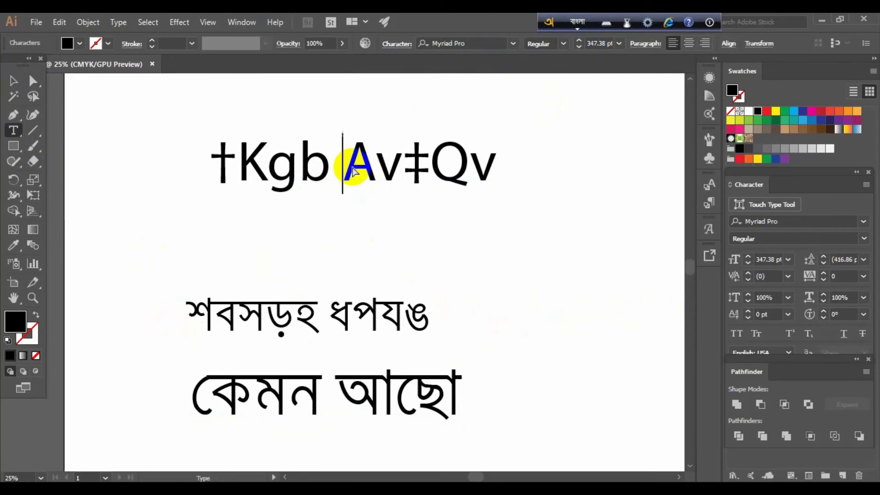
click(402, 169)
scroll(477, 310, down, 3)
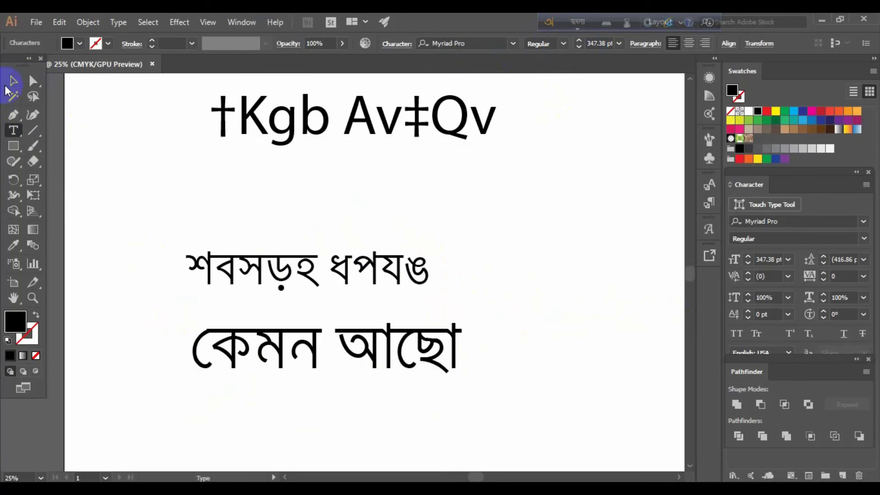
- Move the line "কেমন আছো" about 768 px to the right and 80 px up, then deselect it
click(13, 80)
scroll(384, 196, down, 9)
click(402, 192)
drag(403, 193, 507, 203)
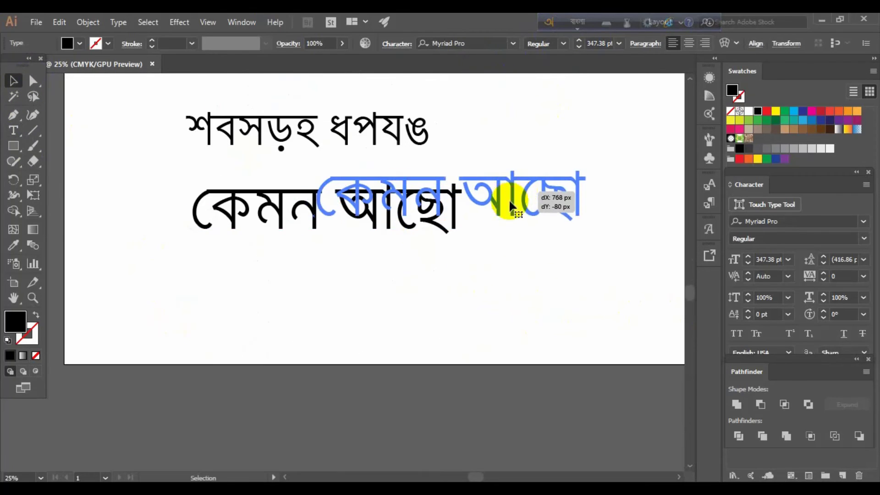
click(336, 251)
- Add a new placeholder text line below the phrase "কেমন আছো" near the artboard's left side and enlarge it to about 183 pt
scroll(309, 202, up, 3)
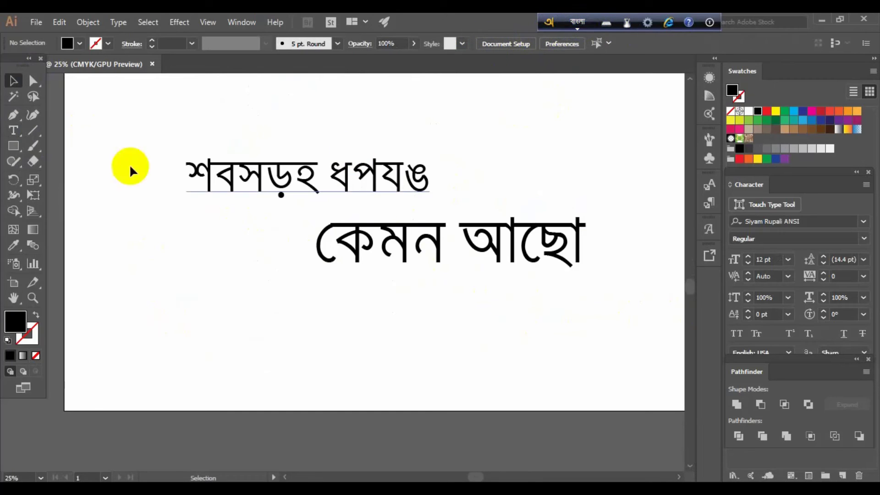
click(13, 131)
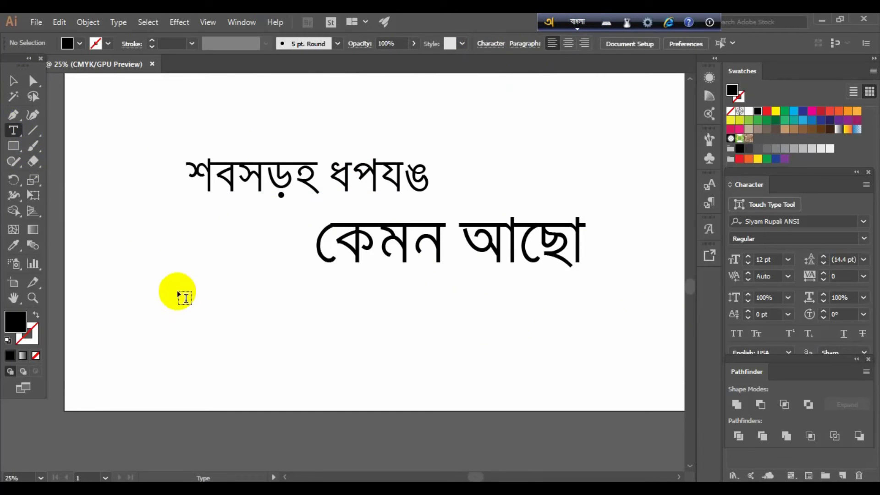
click(178, 294)
click(11, 80)
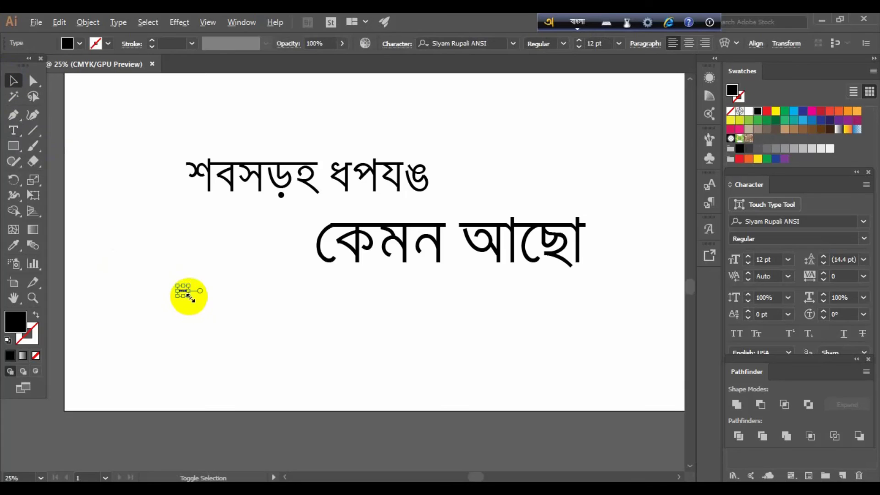
drag(189, 296, 273, 337)
drag(219, 305, 219, 305)
- Replace the new line's placeholder characters with the Bangla word "ক্লাস", spelled phonetically as "class"
double_click(219, 281)
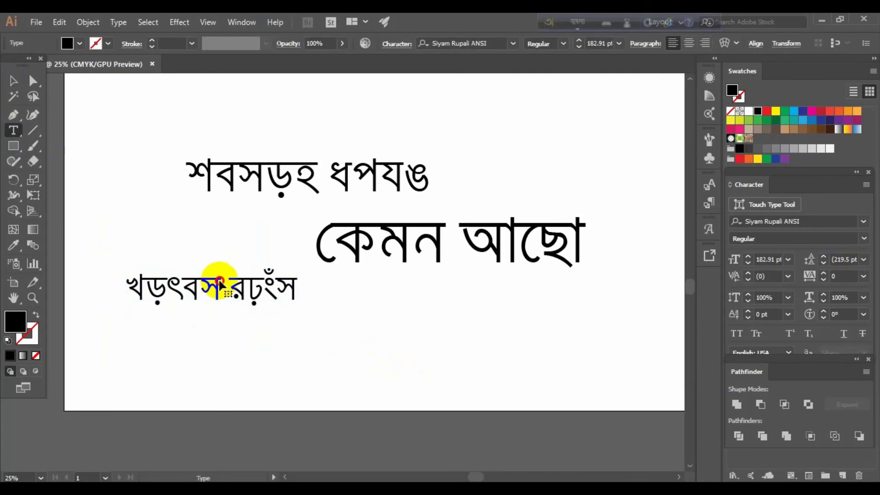
key(ctrl+a)
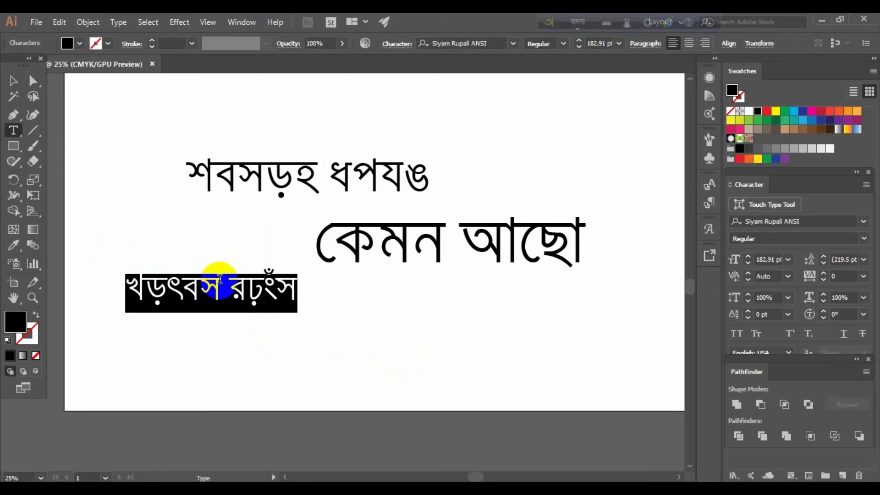
text(c)
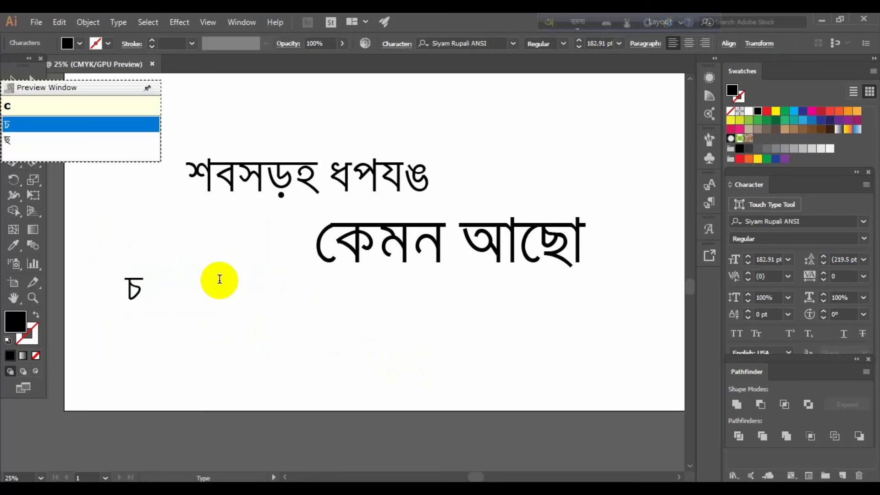
text(lass)
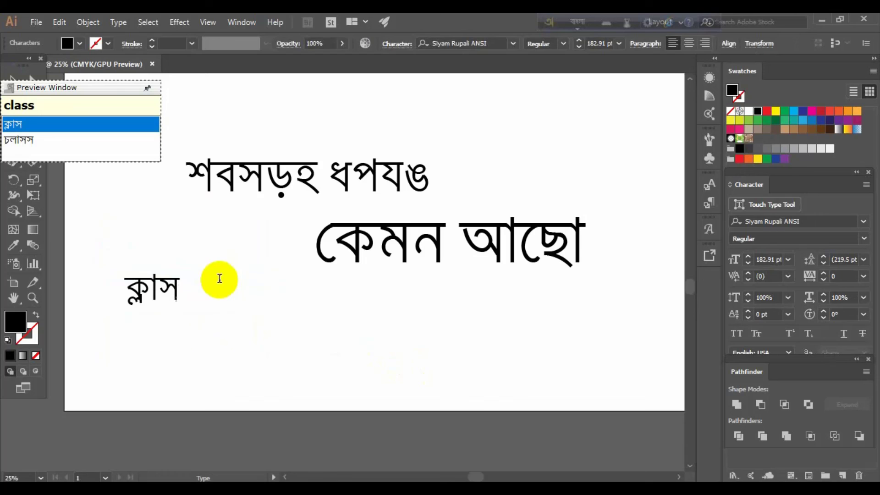
key(Escape)
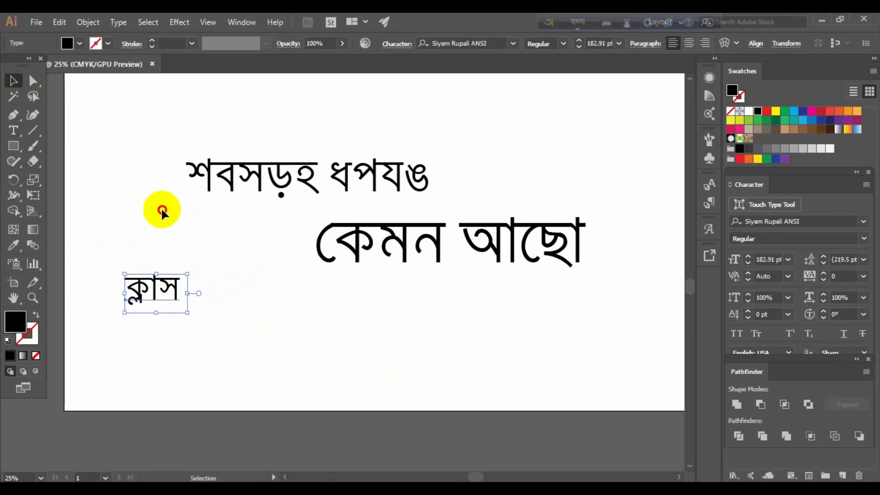
- Enlarge the word "ক্লাস" to about 575 pt and position it below the line "কেমন আছো", leaving it selected
drag(187, 313, 255, 354)
drag(173, 293, 304, 340)
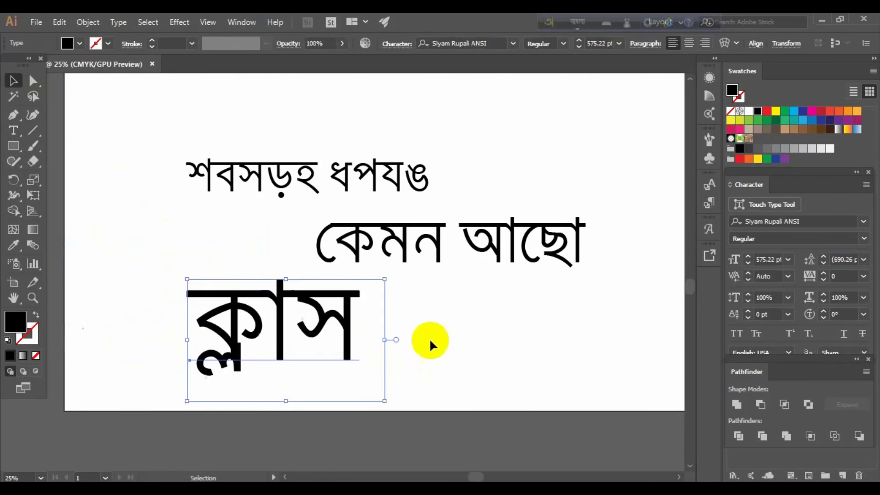
click(430, 343)
scroll(307, 340, up, 3)
scroll(304, 344, down, 4)
click(236, 190)
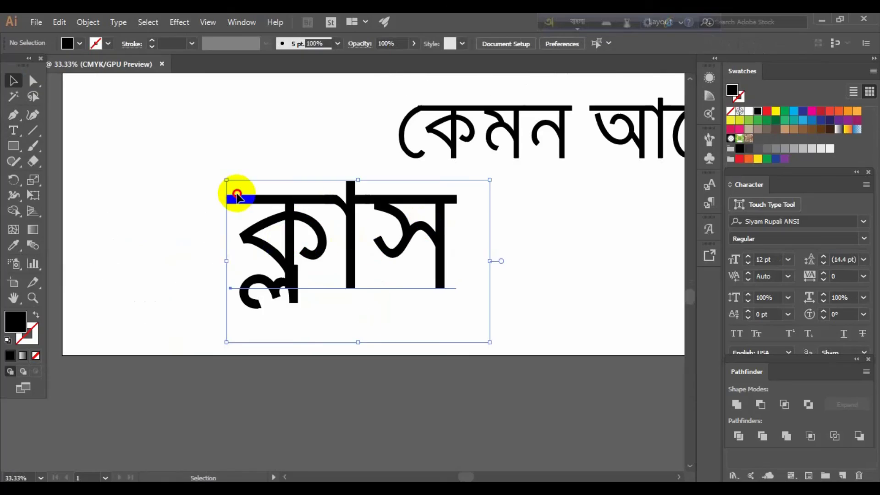